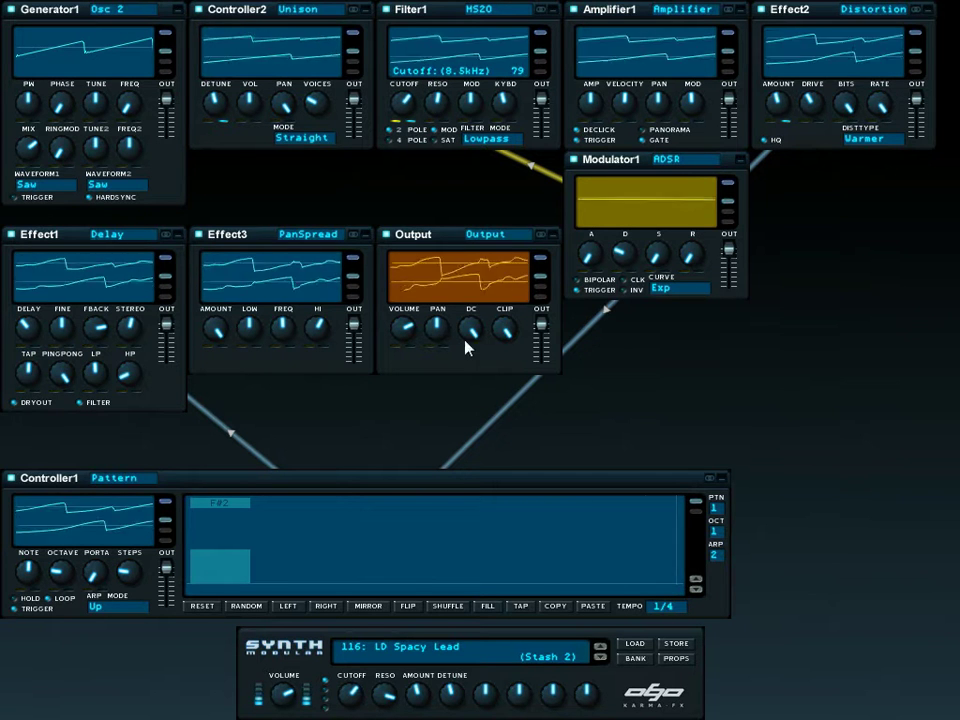
Step: Add a C-3 note on step 4 of the Controller1 pattern and raise Filter1's cutoff to 101
{"action": "left_click", "coordinate": [431, 508]}
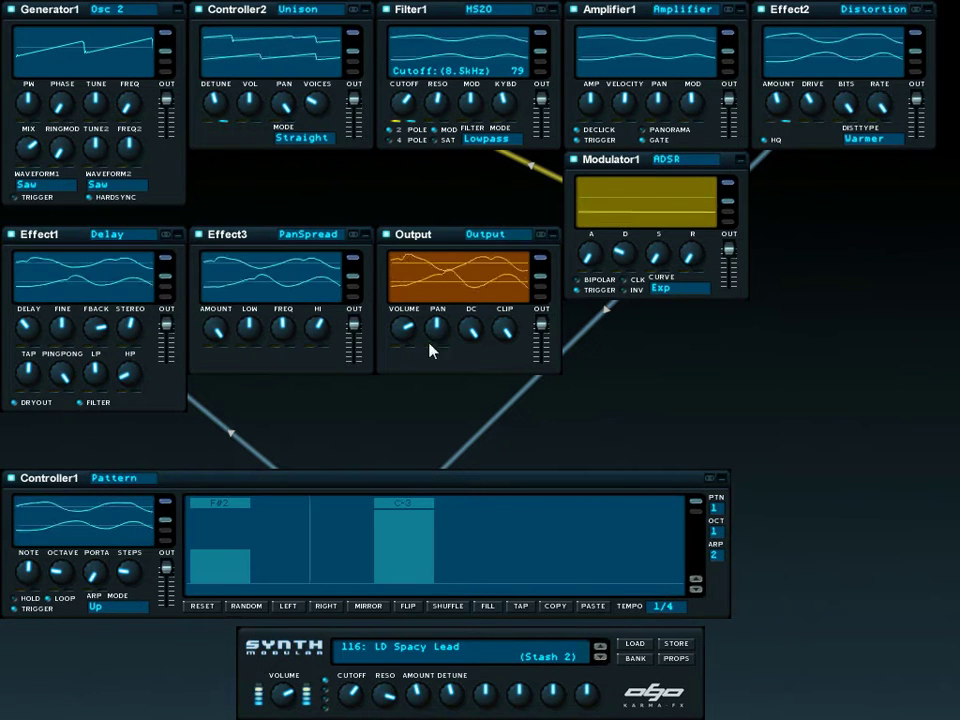
{"action": "left_click_drag", "start_coordinate": [405, 110], "coordinate": [408, 86]}
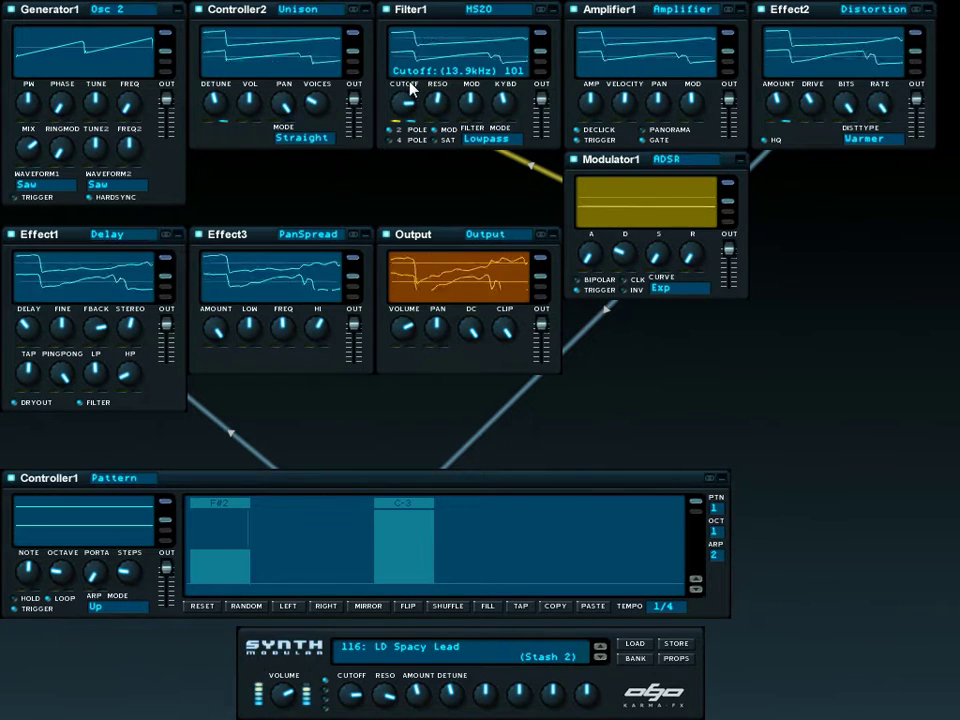
Step: Examine the scales offered for the pattern's note mask, and return to the note pattern
{"action": "left_click", "coordinate": [699, 512]}
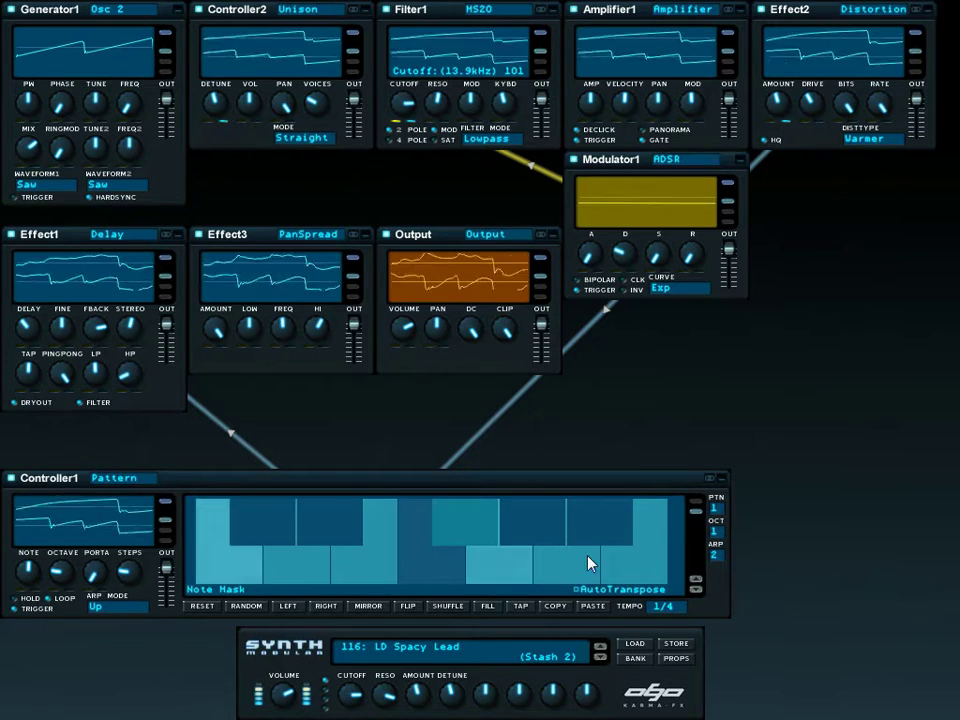
{"action": "right_click", "coordinate": [503, 568]}
{"action": "mouse_move", "coordinate": [588, 578]}
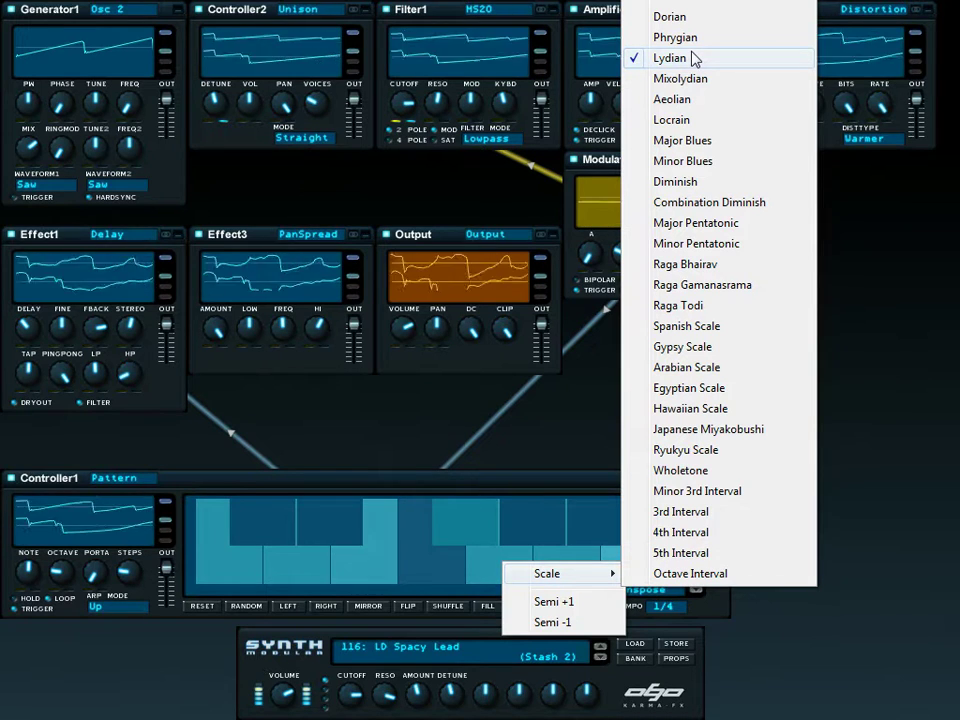
{"action": "left_click", "coordinate": [685, 244]}
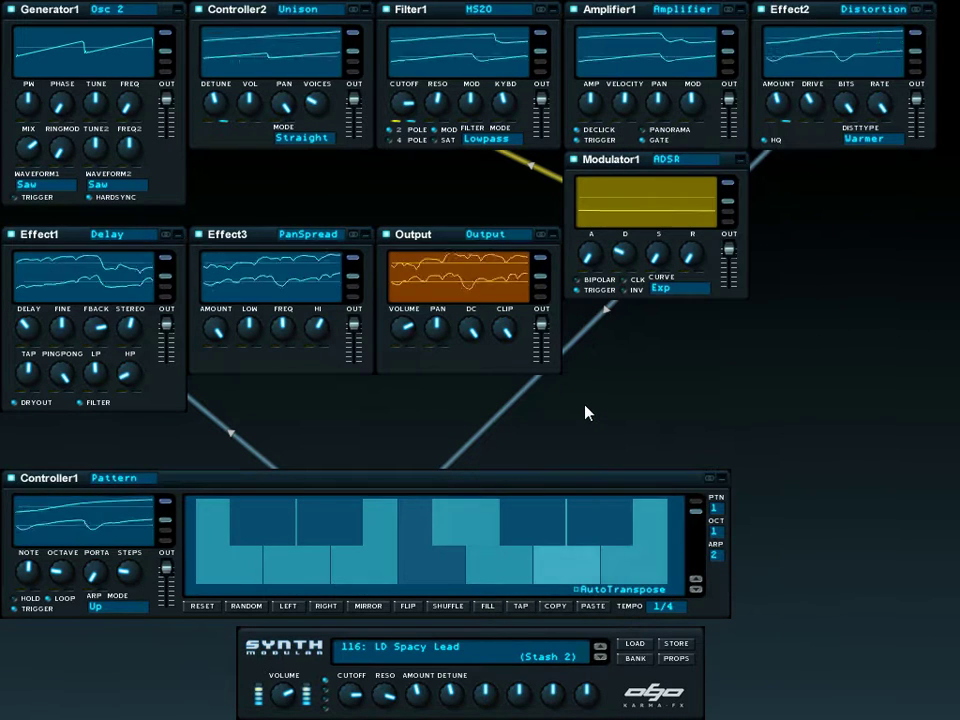
{"action": "left_click", "coordinate": [697, 508]}
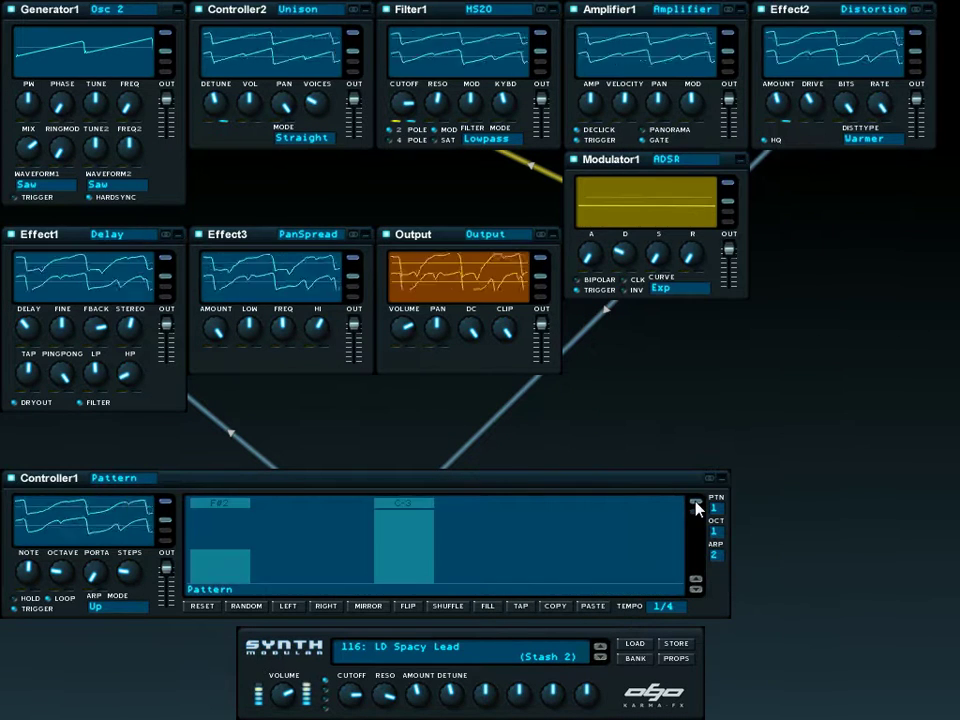
Step: Add an A-2 note on step 7 of the pattern and set ARP to 3
{"action": "left_click", "coordinate": [587, 514]}
{"action": "left_click", "coordinate": [716, 556]}
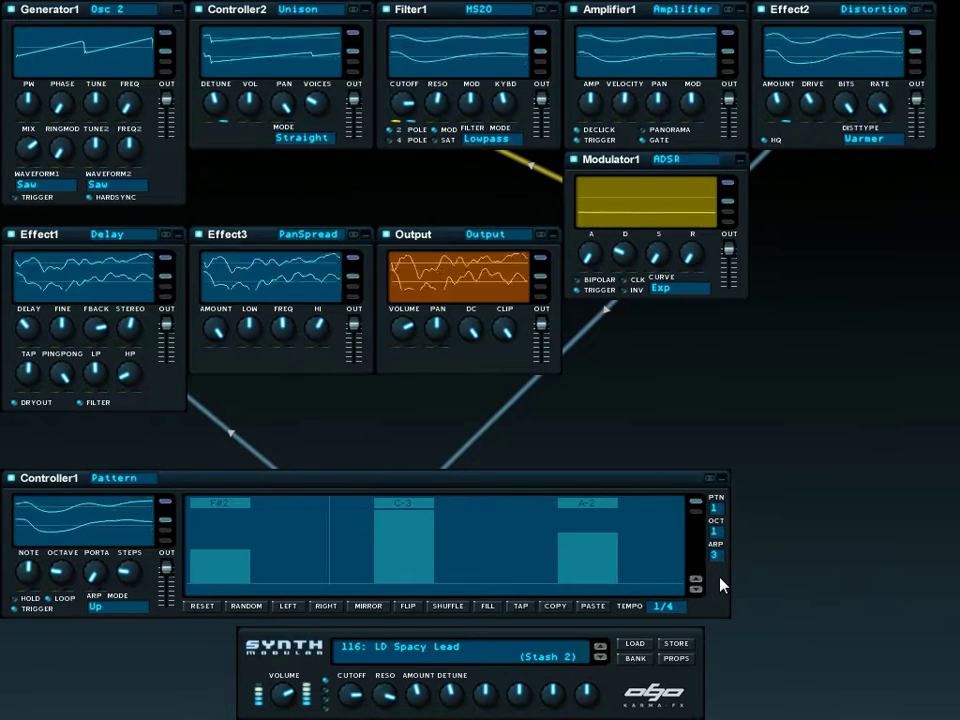
{"action": "left_click", "coordinate": [701, 515]}
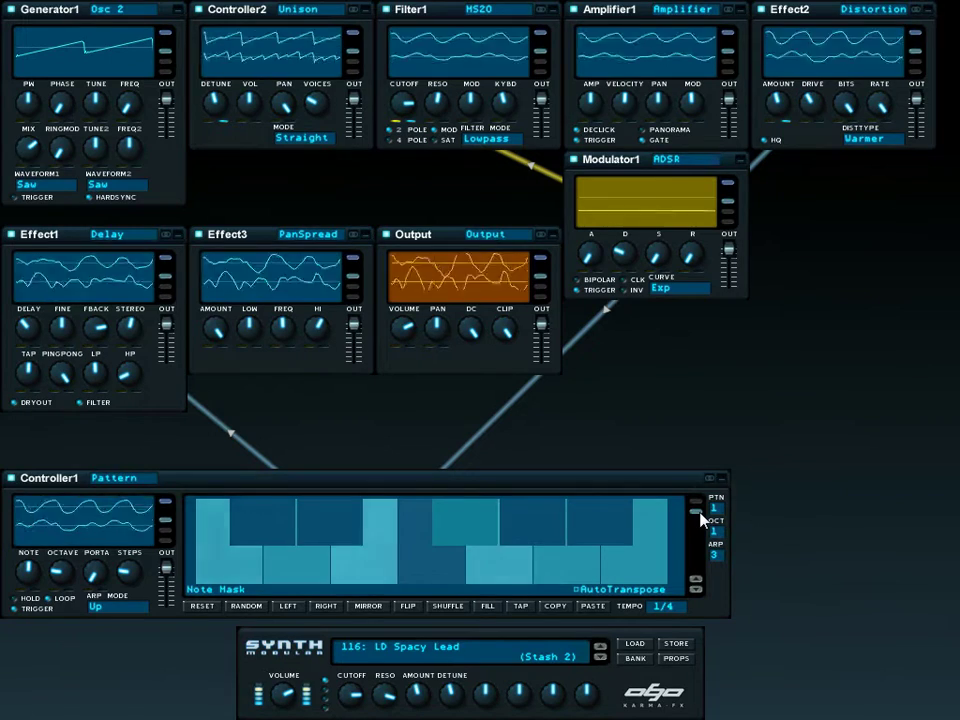
{"action": "left_click", "coordinate": [700, 515]}
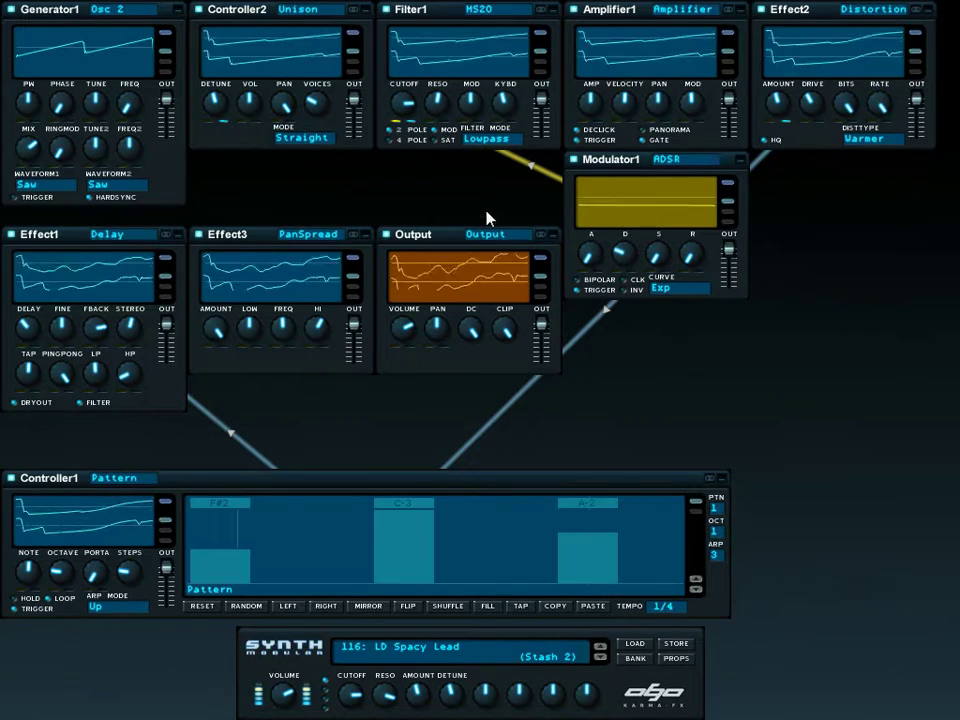
Step: Try an F#2 note on step 6 of the pattern while moving Filter1's cutoff between 64 and 93, and remove the note
{"action": "left_click_drag", "start_coordinate": [399, 107], "coordinate": [421, 138]}
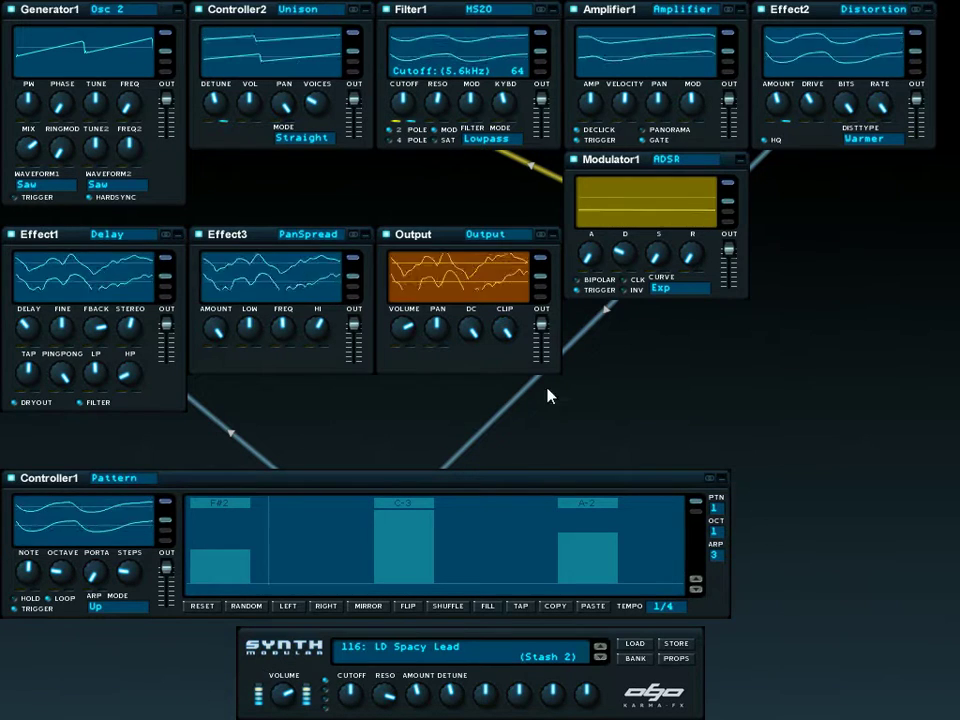
{"action": "left_click", "coordinate": [529, 510]}
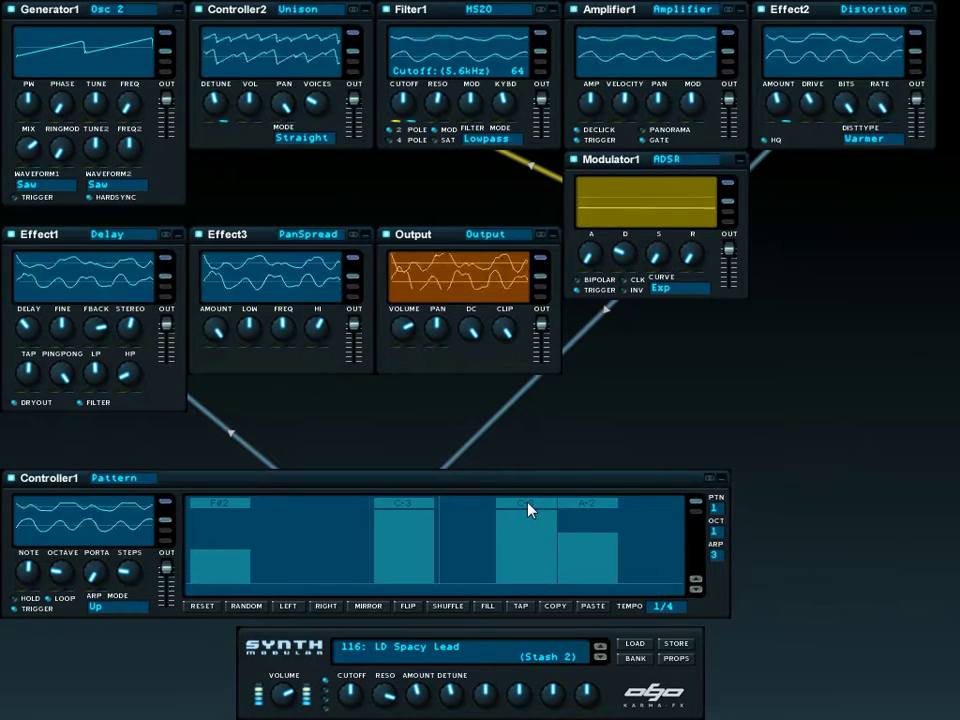
{"action": "left_click_drag", "start_coordinate": [401, 101], "coordinate": [410, 70]}
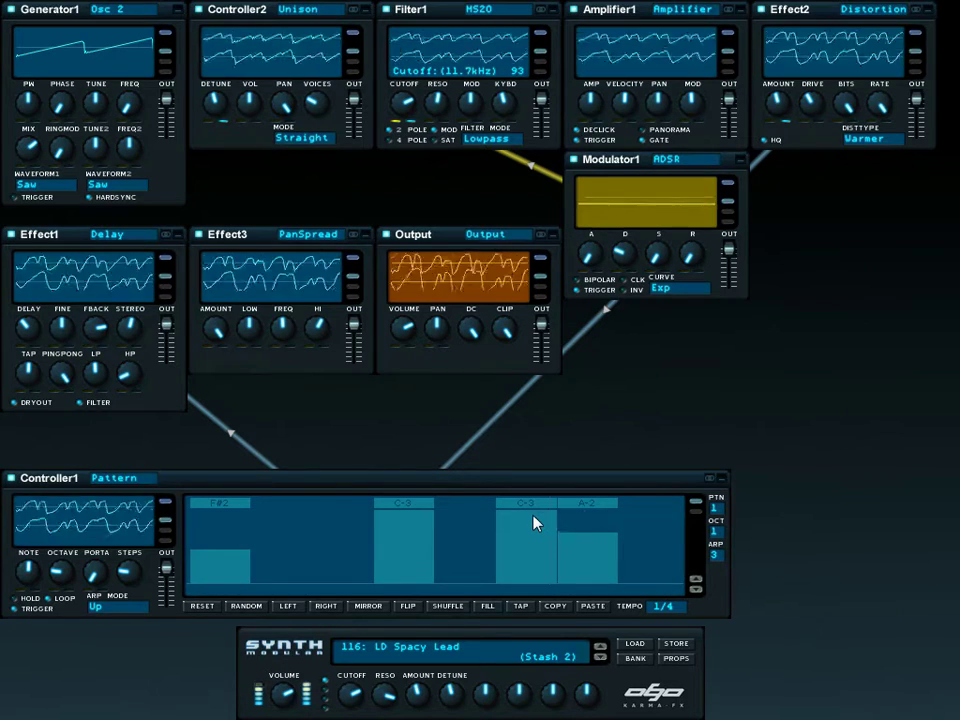
{"action": "left_click_drag", "start_coordinate": [533, 518], "coordinate": [547, 558]}
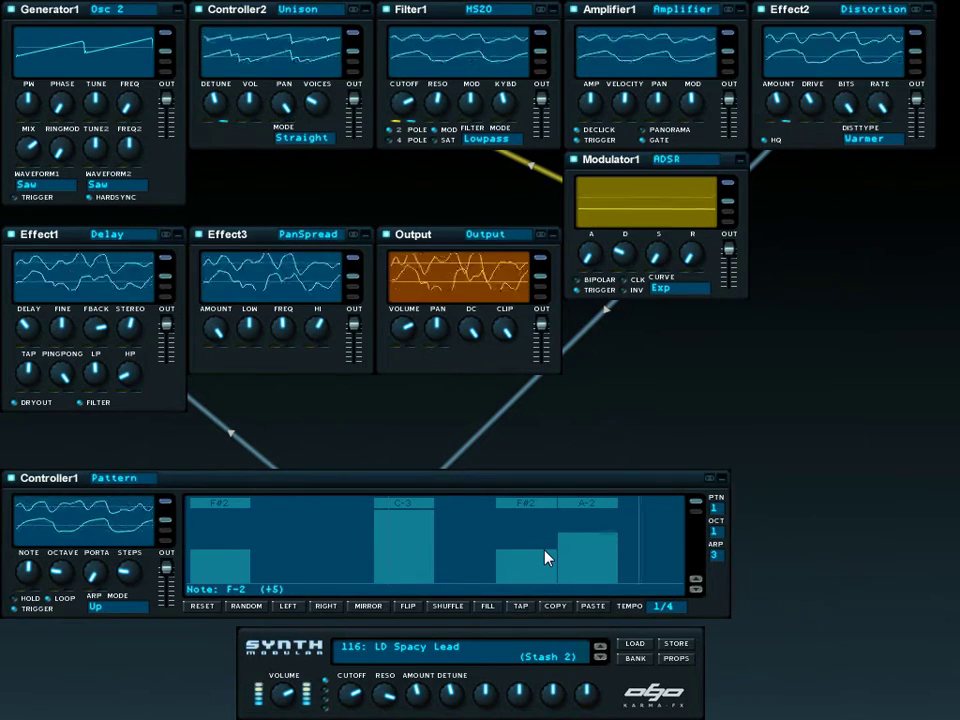
{"action": "left_click_drag", "start_coordinate": [547, 558], "coordinate": [551, 559]}
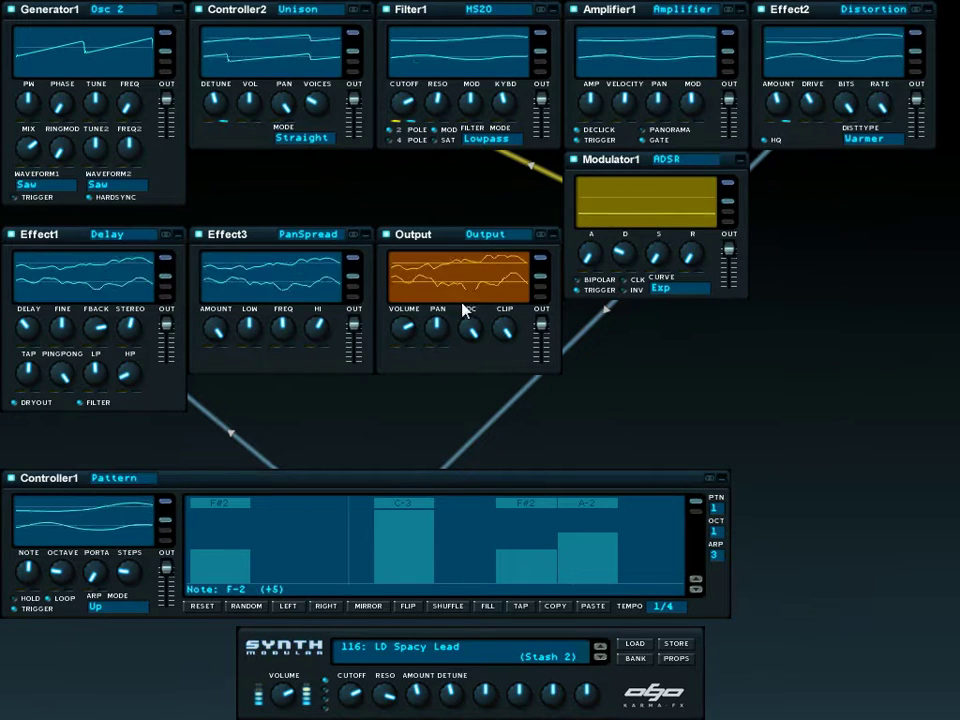
{"action": "left_click", "coordinate": [516, 514]}
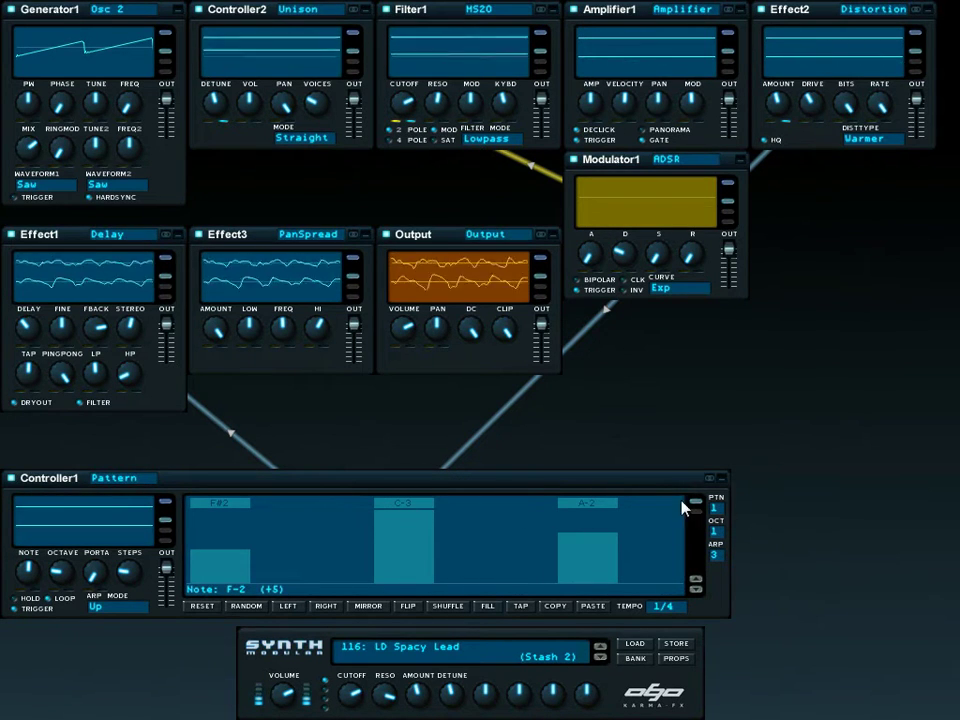
Step: Add a G-2 note on step 8 of the pattern and sweep Filter1's cutoff down to 47 and up to 94
{"action": "left_click", "coordinate": [642, 510]}
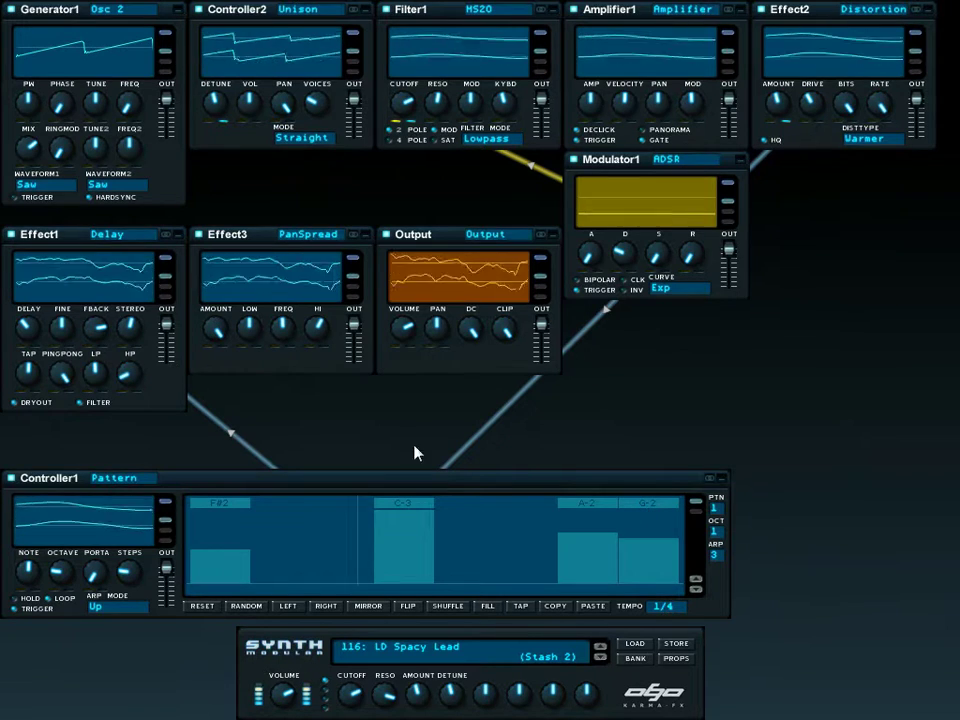
{"action": "left_click_drag", "start_coordinate": [410, 95], "coordinate": [422, 157]}
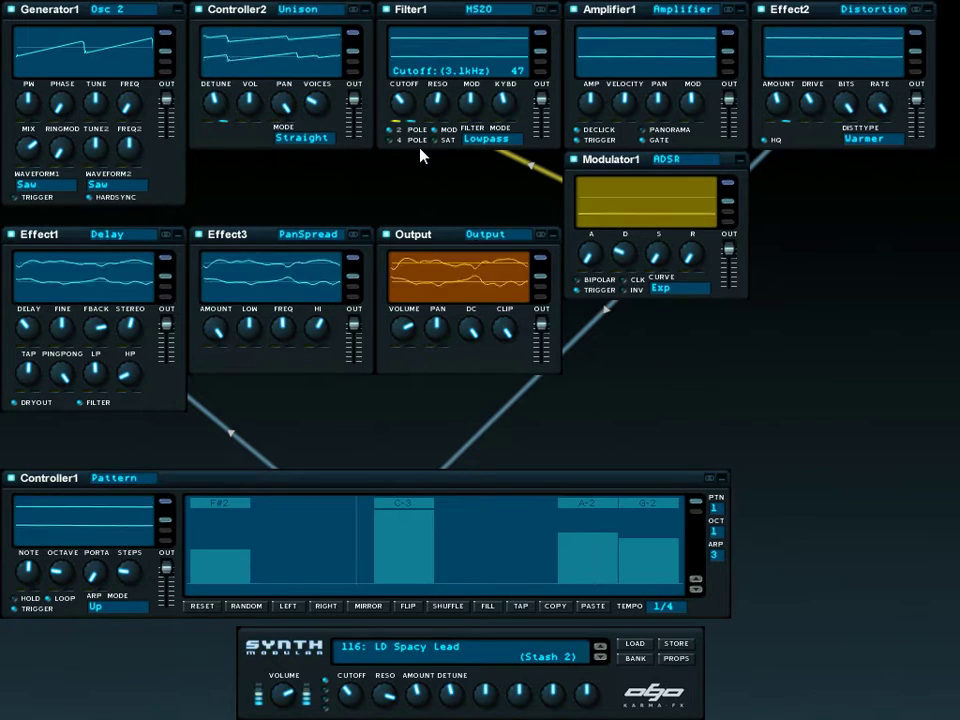
{"action": "left_click_drag", "start_coordinate": [421, 148], "coordinate": [420, 118]}
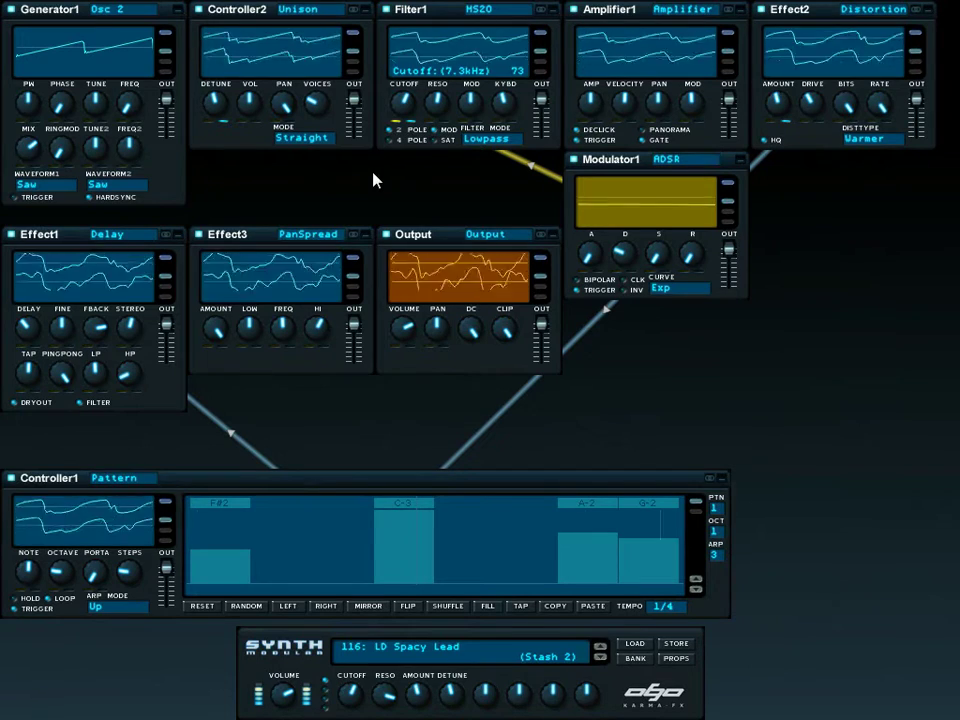
{"action": "left_click_drag", "start_coordinate": [405, 110], "coordinate": [405, 93]}
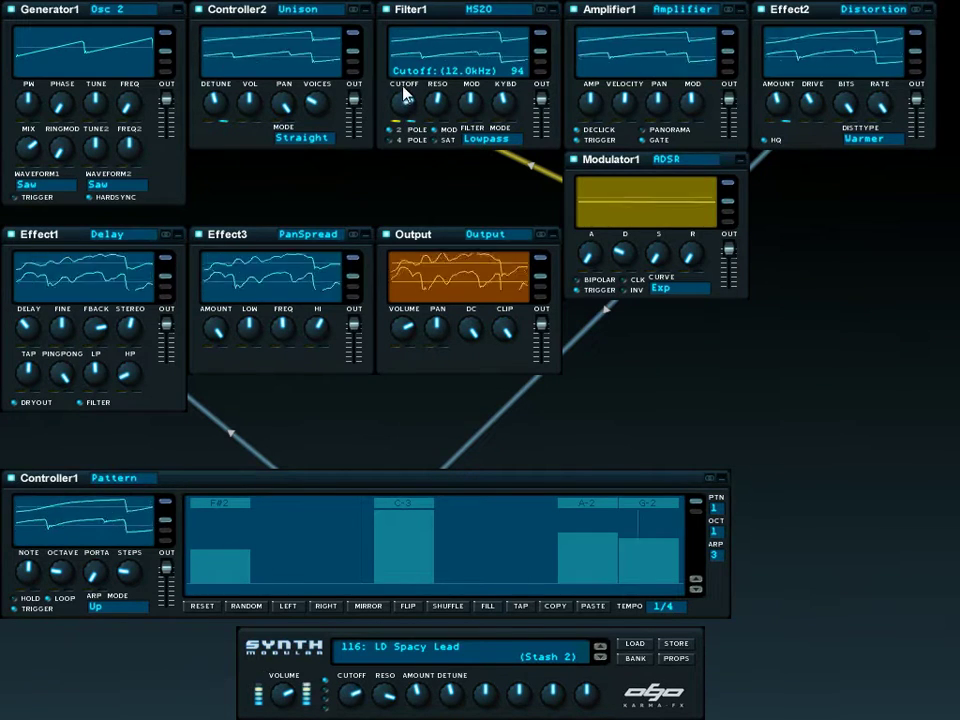
Step: Add a C-3 note on step 2 of the pattern and lower Filter1's cutoff to 72
{"action": "left_click", "coordinate": [284, 512]}
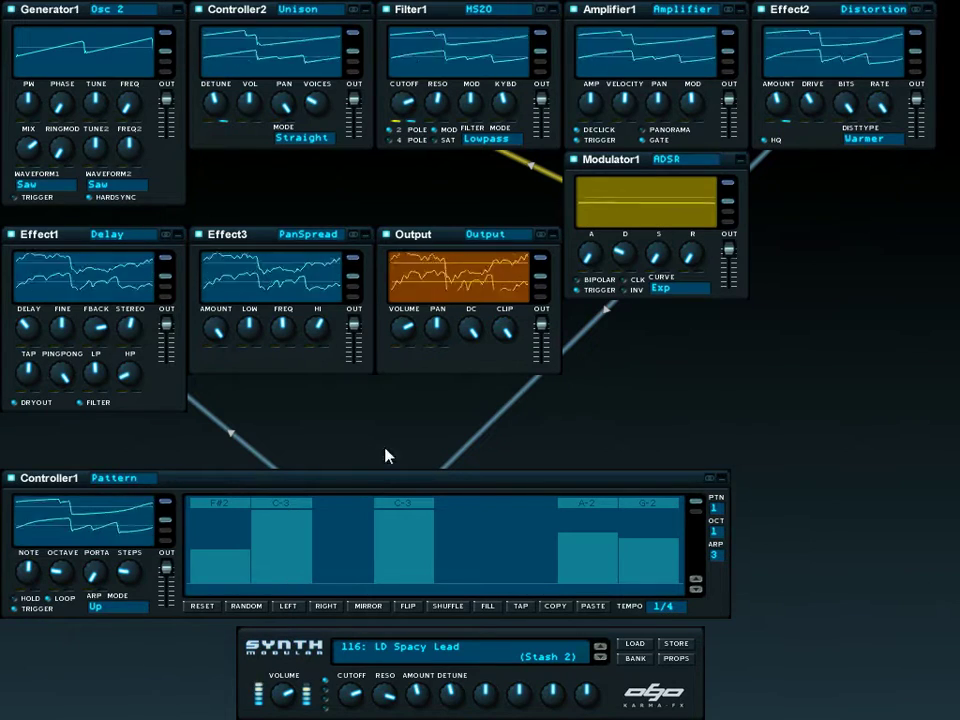
{"action": "mouse_move", "coordinate": [411, 108]}
{"action": "left_click_drag", "start_coordinate": [411, 108], "coordinate": [411, 130]}
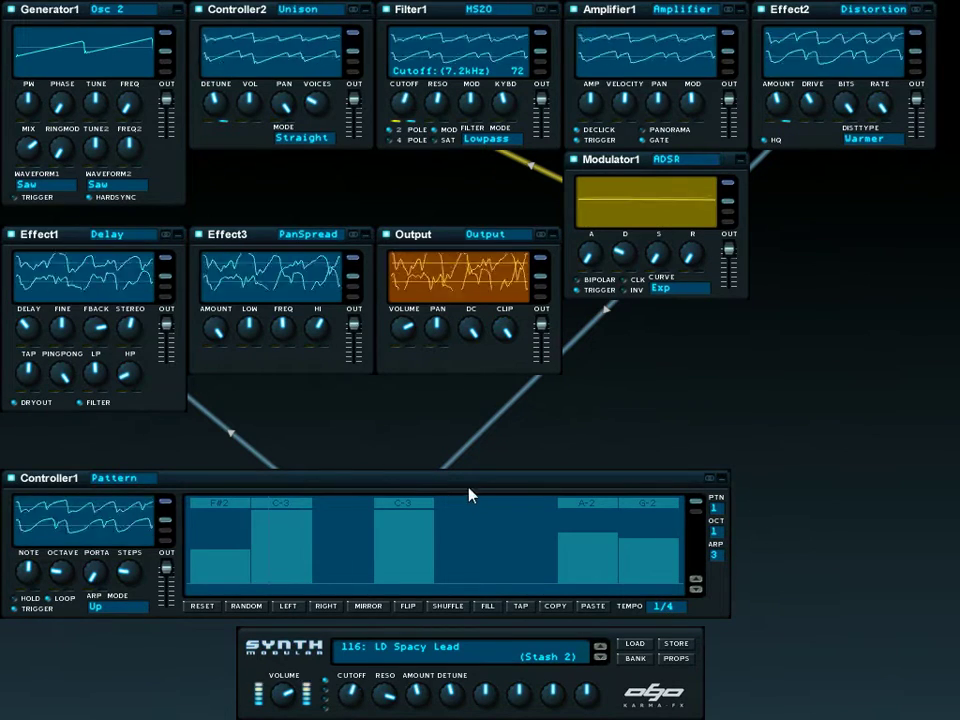
Step: Add an E-2 note on step 5 of the pattern and raise Filter1's cutoff to 90
{"action": "left_click", "coordinate": [471, 535]}
{"action": "left_click_drag", "start_coordinate": [484, 538], "coordinate": [493, 568]}
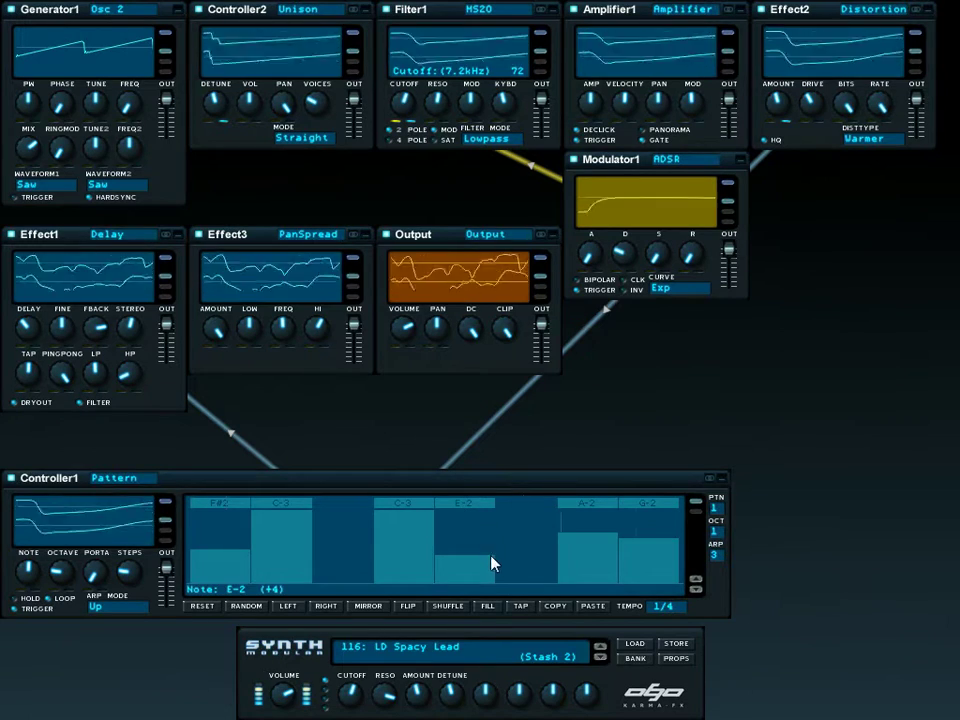
{"action": "left_click_drag", "start_coordinate": [407, 113], "coordinate": [414, 91]}
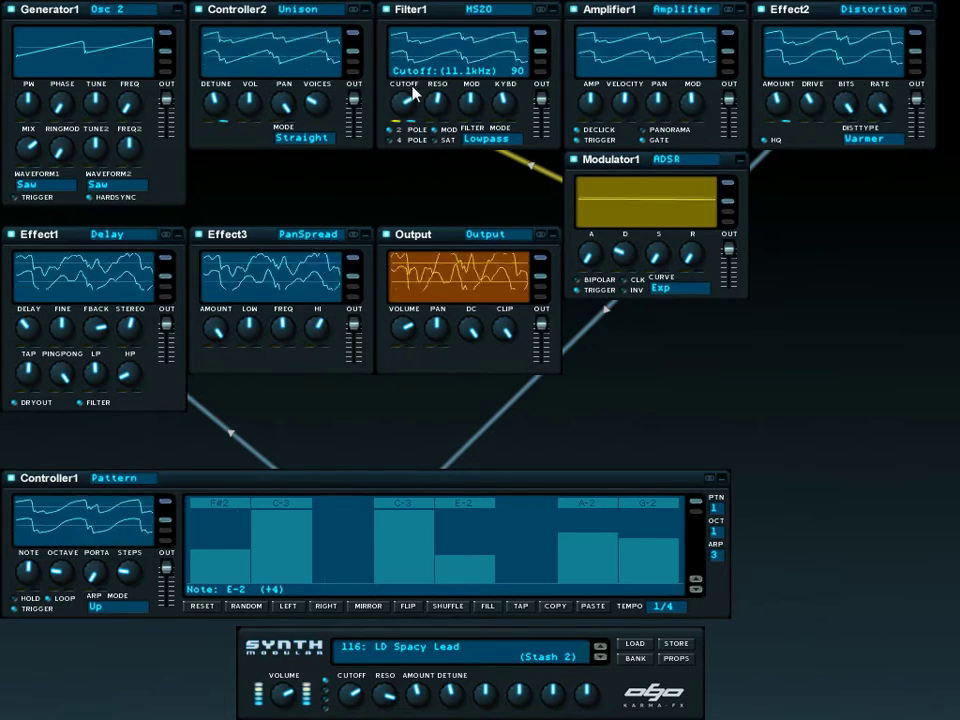
Step: Remove the notes on steps 7 and 8 of the pattern and set ARP to 2
{"action": "left_click", "coordinate": [595, 512]}
{"action": "left_click", "coordinate": [648, 512]}
{"action": "left_click_drag", "start_coordinate": [714, 556], "coordinate": [717, 565]}
Step: Lower Filter1's cutoff to 64 and place a C-3 note on step 8 of the pattern
{"action": "mouse_move", "coordinate": [401, 96]}
{"action": "left_mouse_down"}
{"action": "mouse_move", "coordinate": [407, 129]}
{"action": "mouse_move", "coordinate": [414, 103]}
{"action": "left_mouse_up"}
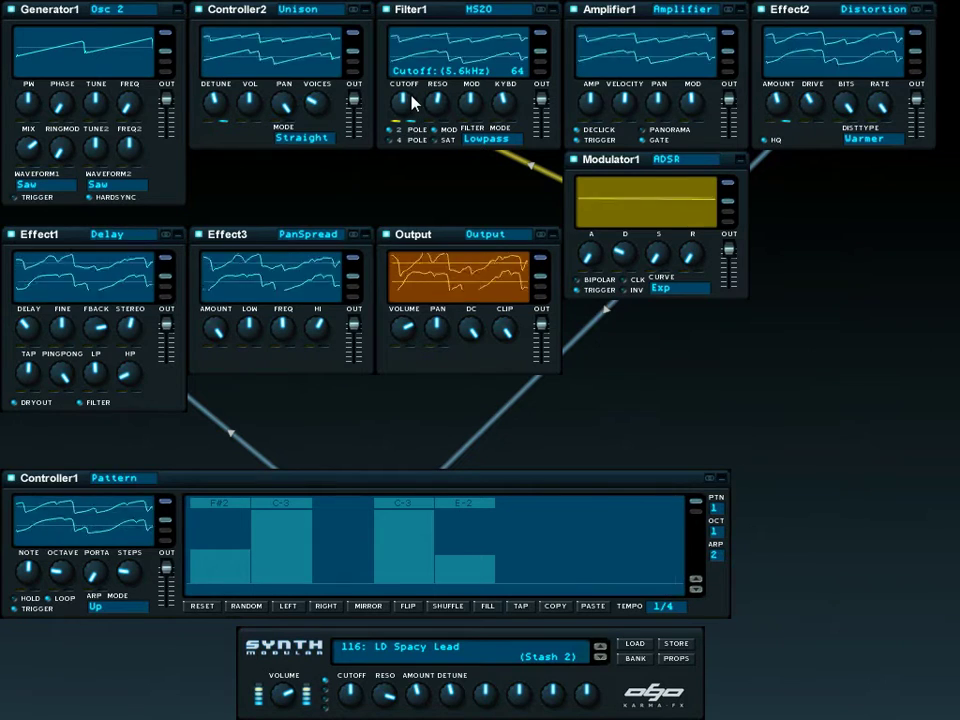
{"action": "left_click", "coordinate": [598, 533]}
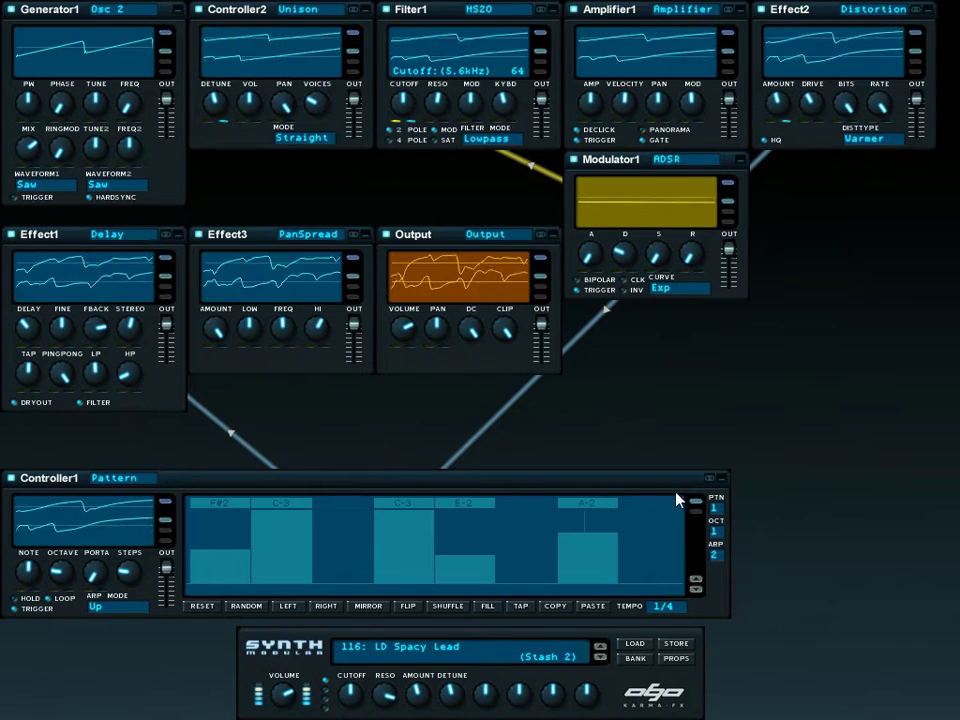
{"action": "left_click", "coordinate": [598, 501]}
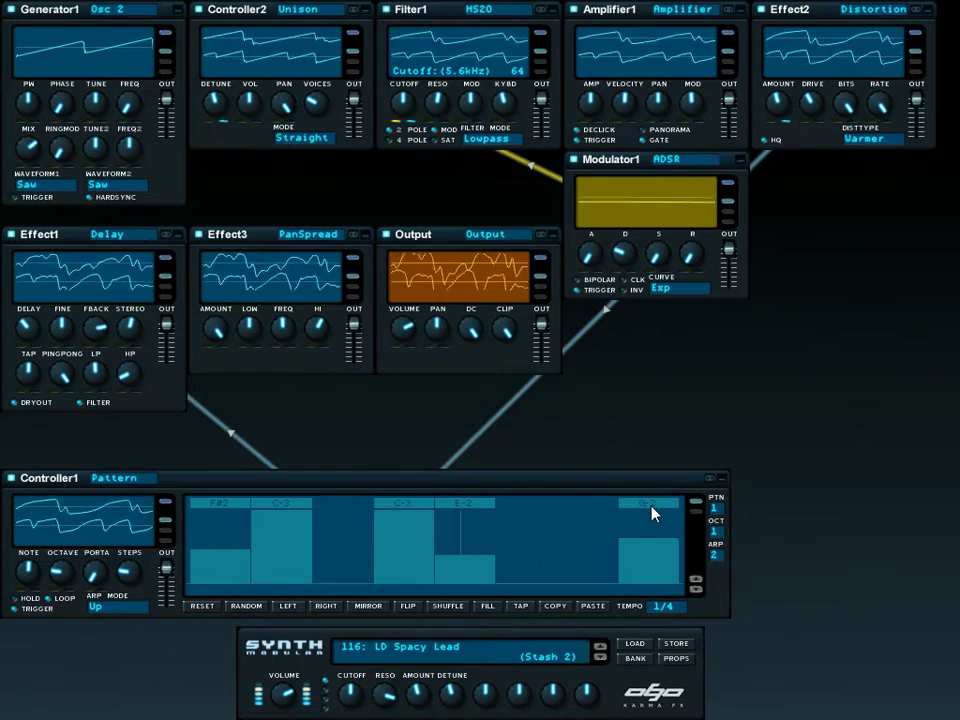
{"action": "left_click", "coordinate": [660, 540]}
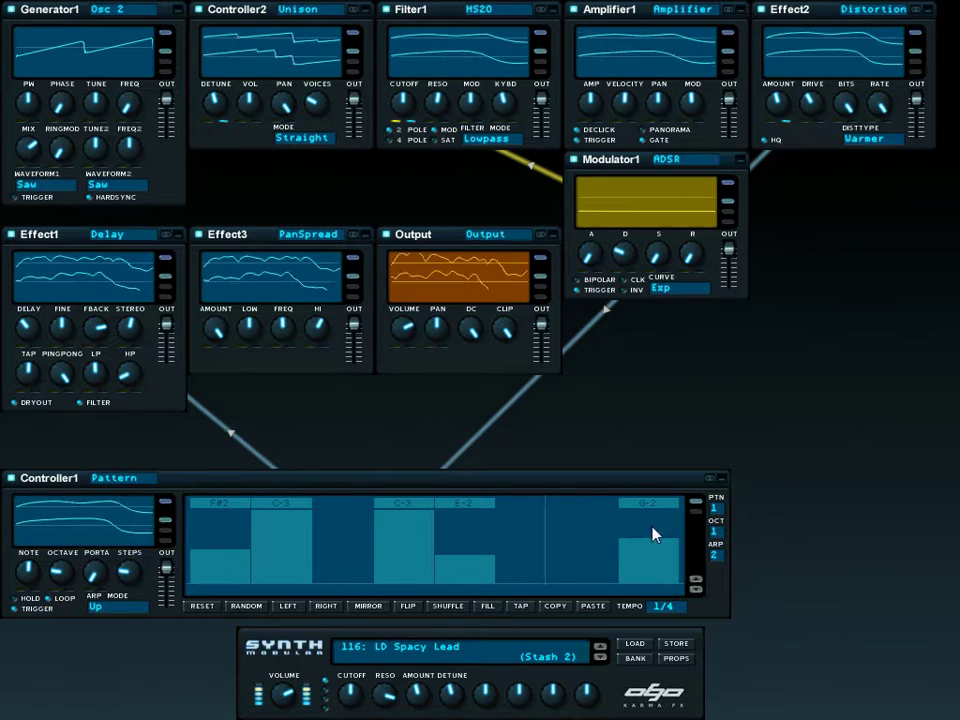
{"action": "left_click_drag", "start_coordinate": [646, 540], "coordinate": [643, 512]}
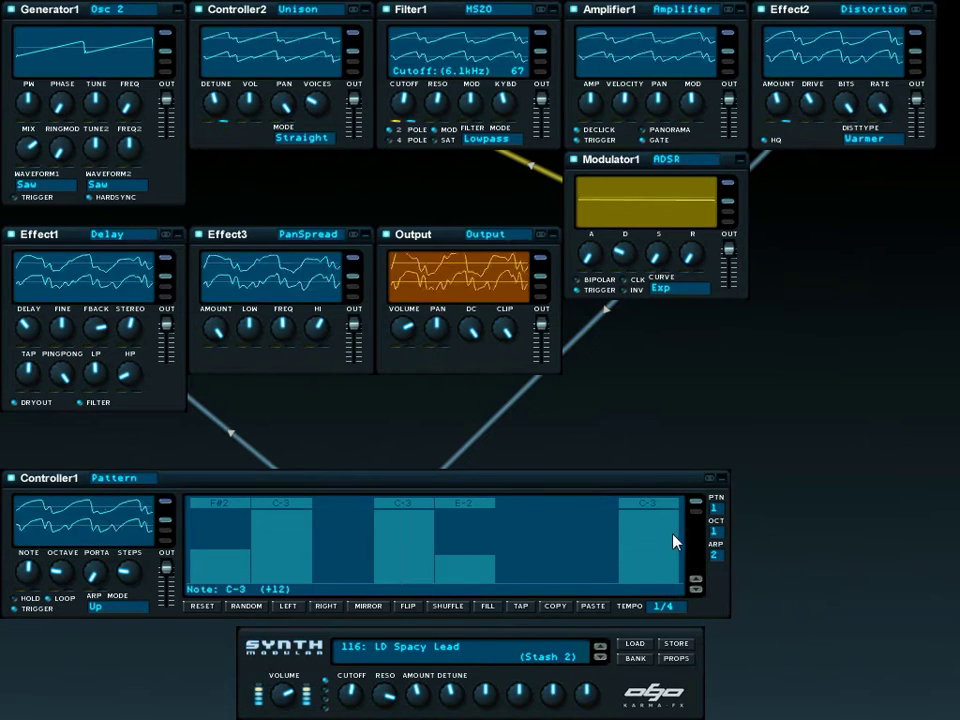
Step: Retune the note on step 8 of the pattern to D-2 and set ARP to 3
{"action": "left_click", "coordinate": [667, 537]}
{"action": "left_click_drag", "start_coordinate": [657, 533], "coordinate": [656, 523]}
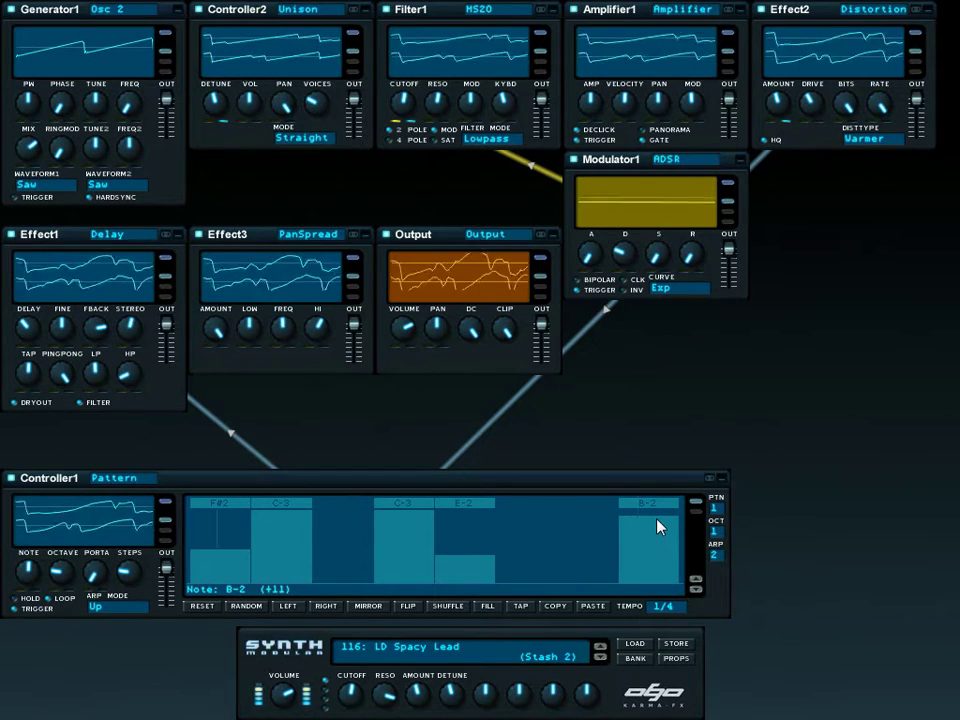
{"action": "left_click", "coordinate": [718, 560]}
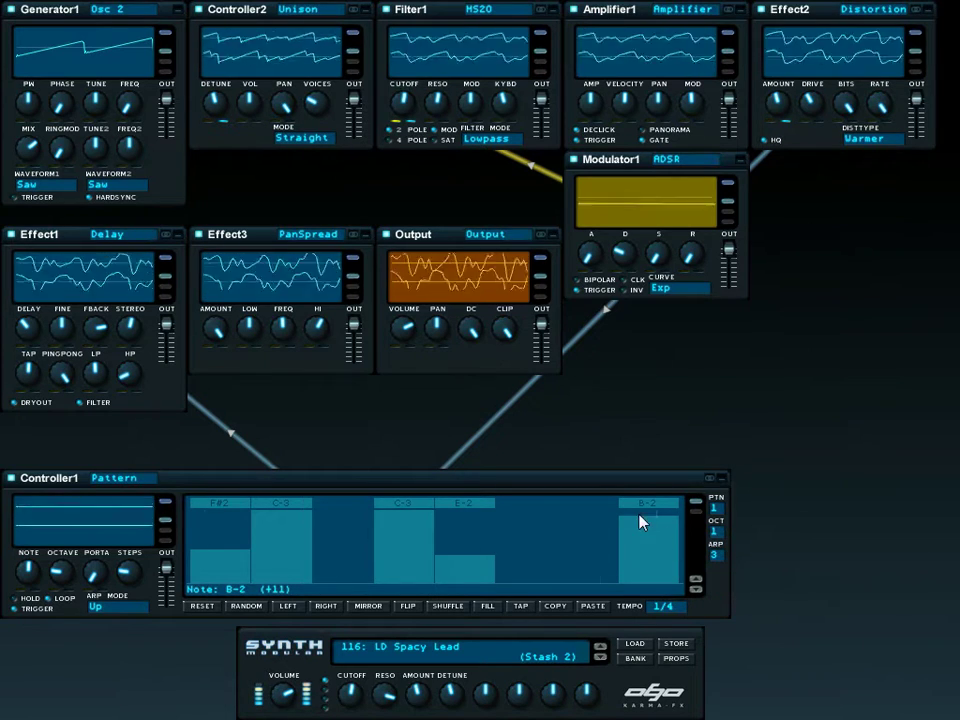
{"action": "left_click_drag", "start_coordinate": [656, 563], "coordinate": [660, 575]}
Step: Remove the notes on steps 2 and 5 of the pattern, and change the note on step 8 to A-2
{"action": "left_click", "coordinate": [285, 508]}
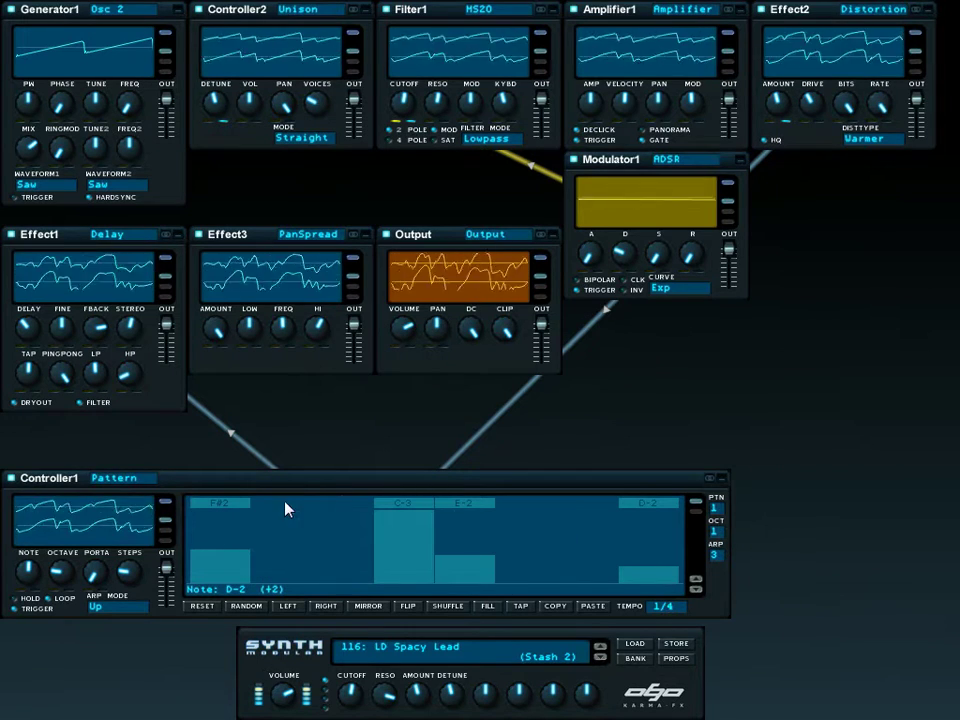
{"action": "left_click", "coordinate": [470, 510]}
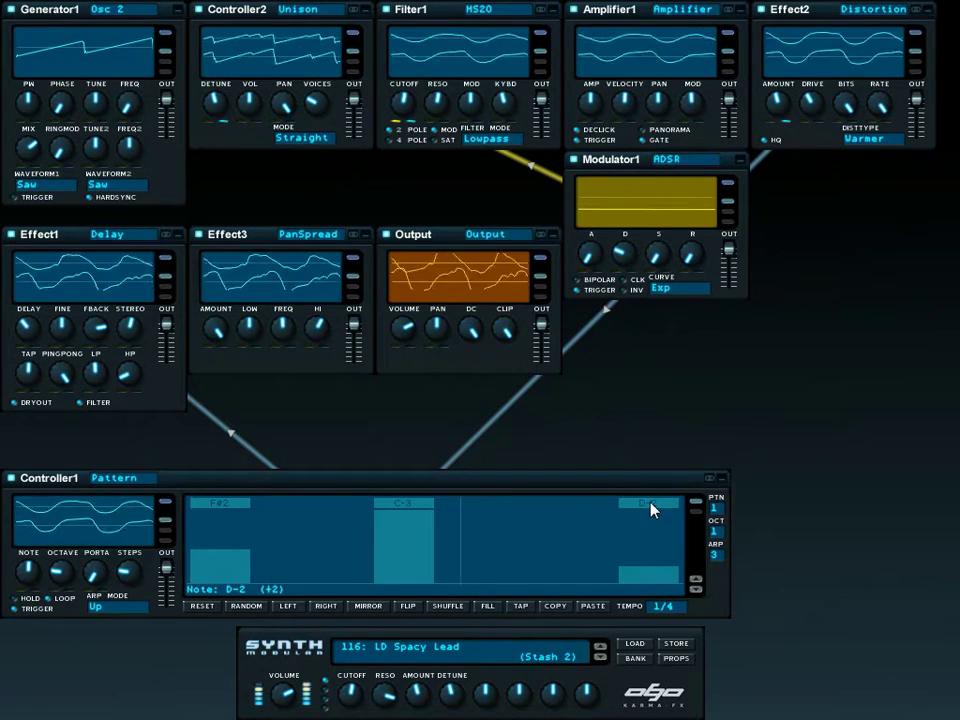
{"action": "left_click_drag", "start_coordinate": [656, 573], "coordinate": [664, 521]}
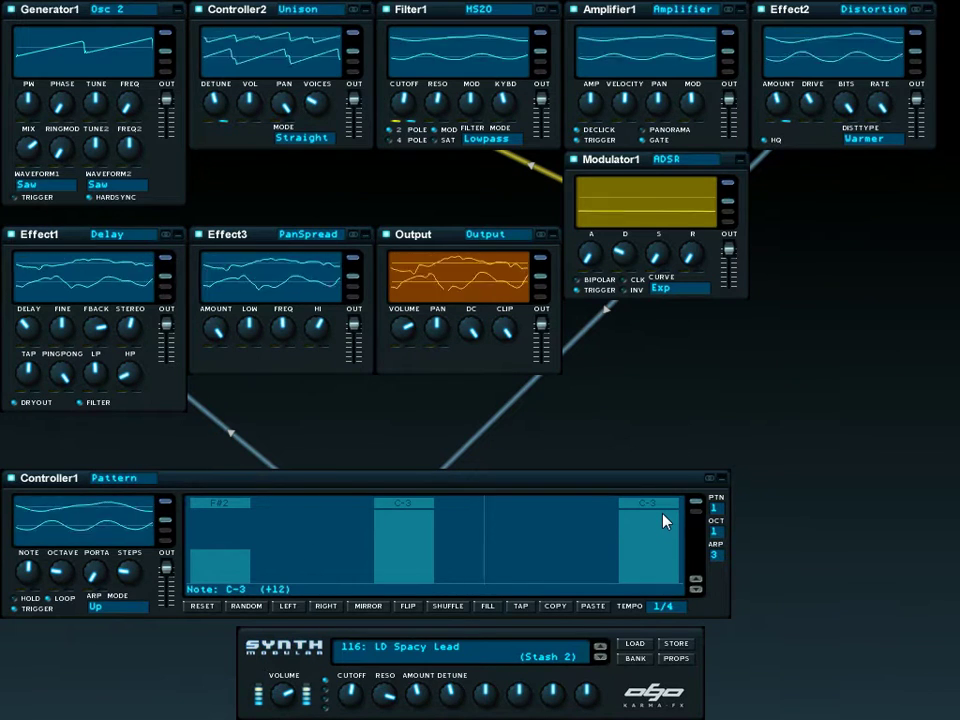
{"action": "left_click_drag", "start_coordinate": [664, 518], "coordinate": [668, 538]}
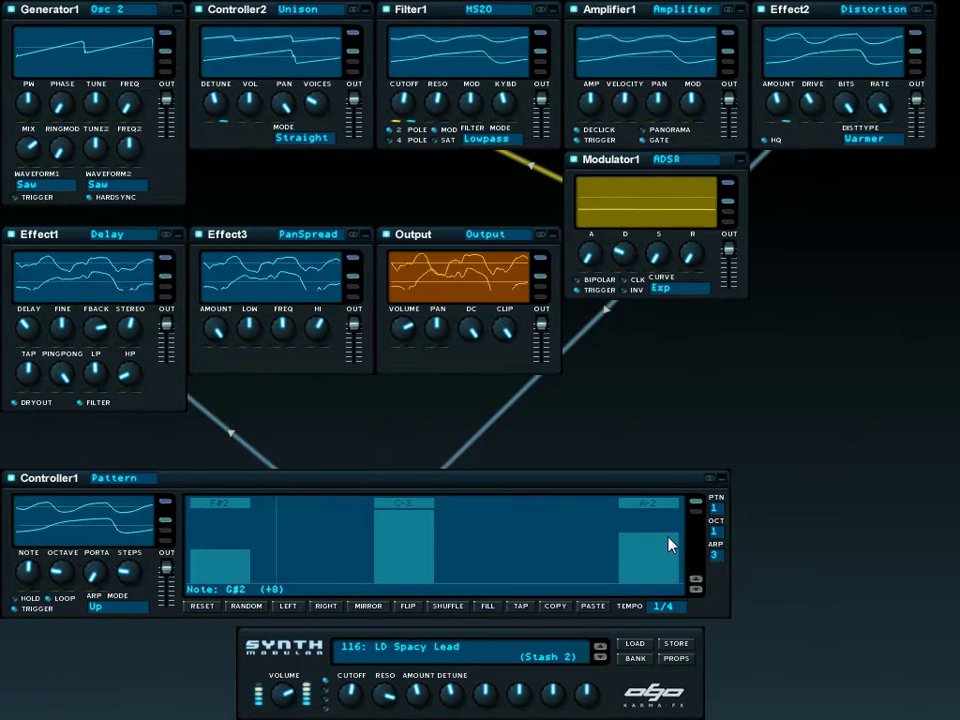
Step: Place an A-2 note on step 7 of the pattern and remove the note on step 8
{"action": "left_click", "coordinate": [671, 556]}
{"action": "left_click_drag", "start_coordinate": [671, 556], "coordinate": [645, 520]}
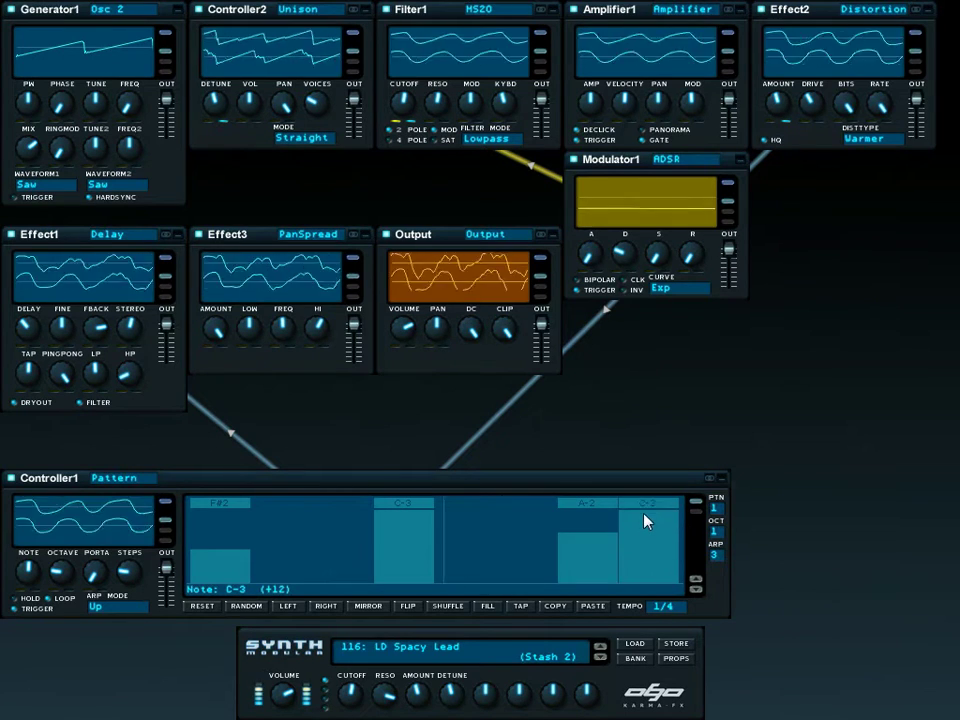
{"action": "right_click", "coordinate": [621, 510]}
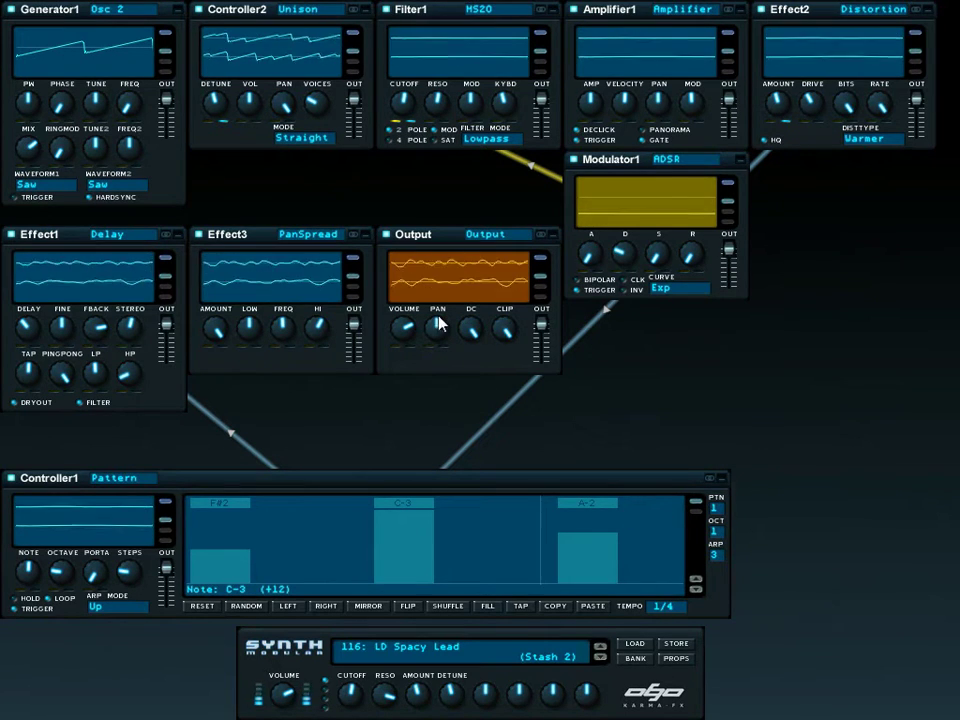
Step: Raise the sustain of the Modulator1 ADSR, and sweep Filter1's cutoff up to 120 and down to 28
{"action": "mouse_move", "coordinate": [411, 96]}
{"action": "left_click_drag", "start_coordinate": [411, 96], "coordinate": [408, 85]}
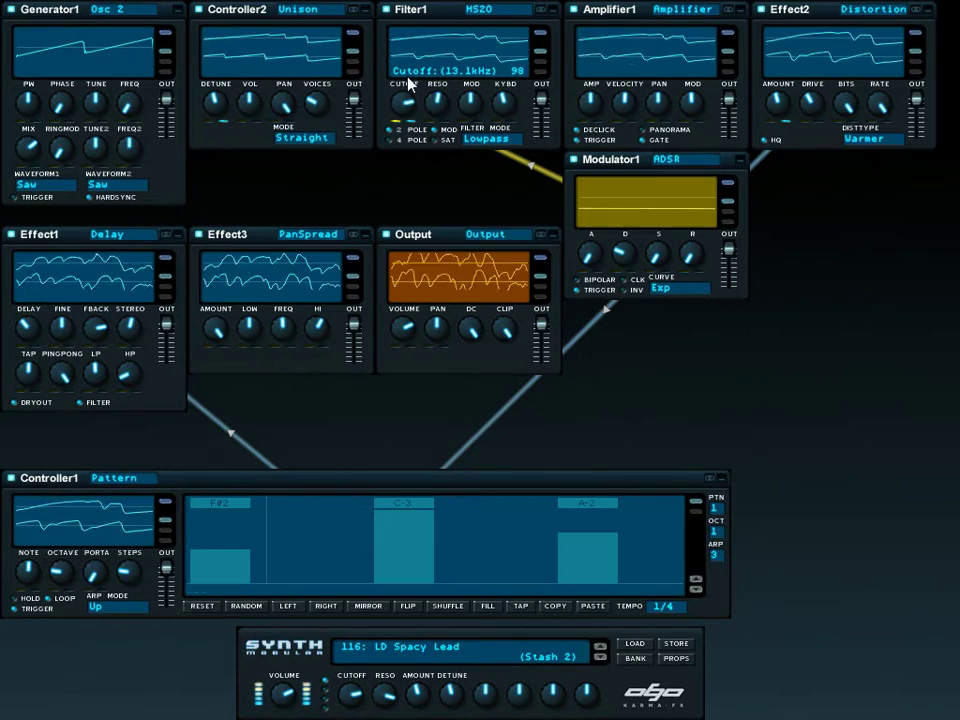
{"action": "left_click_drag", "start_coordinate": [408, 84], "coordinate": [408, 68]}
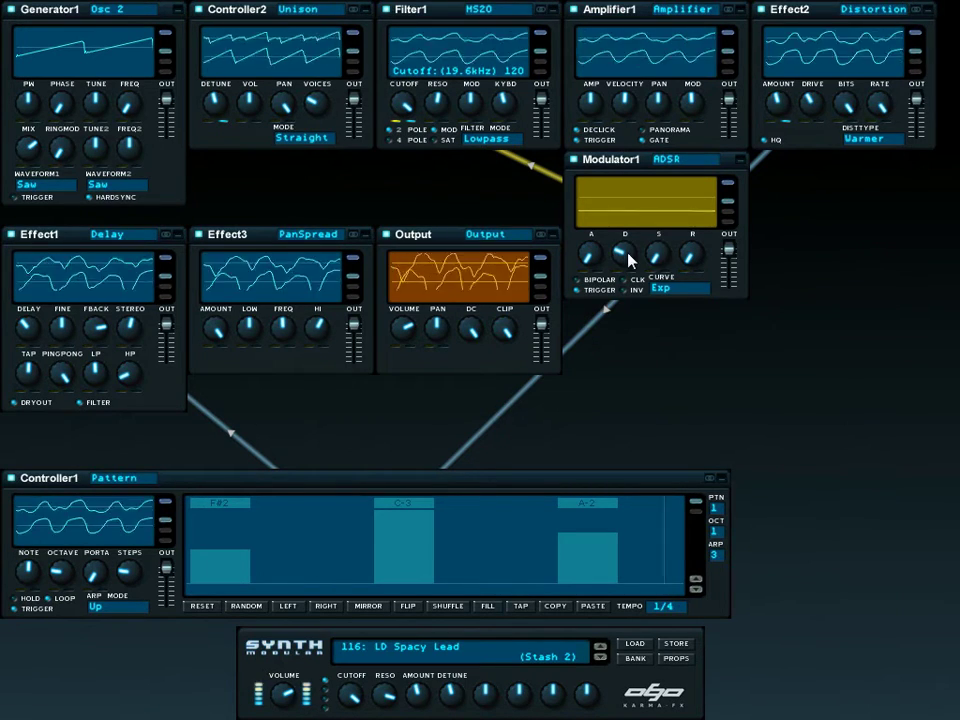
{"action": "left_click_drag", "start_coordinate": [655, 256], "coordinate": [657, 214]}
{"action": "mouse_move", "coordinate": [405, 108]}
{"action": "left_click_drag", "start_coordinate": [405, 108], "coordinate": [430, 182]}
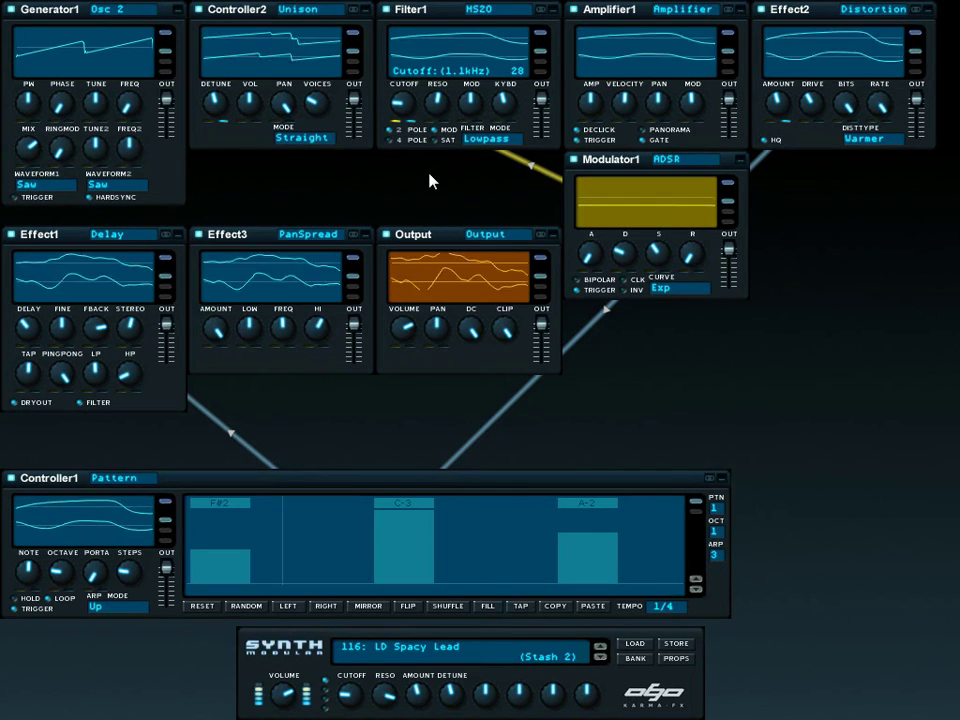